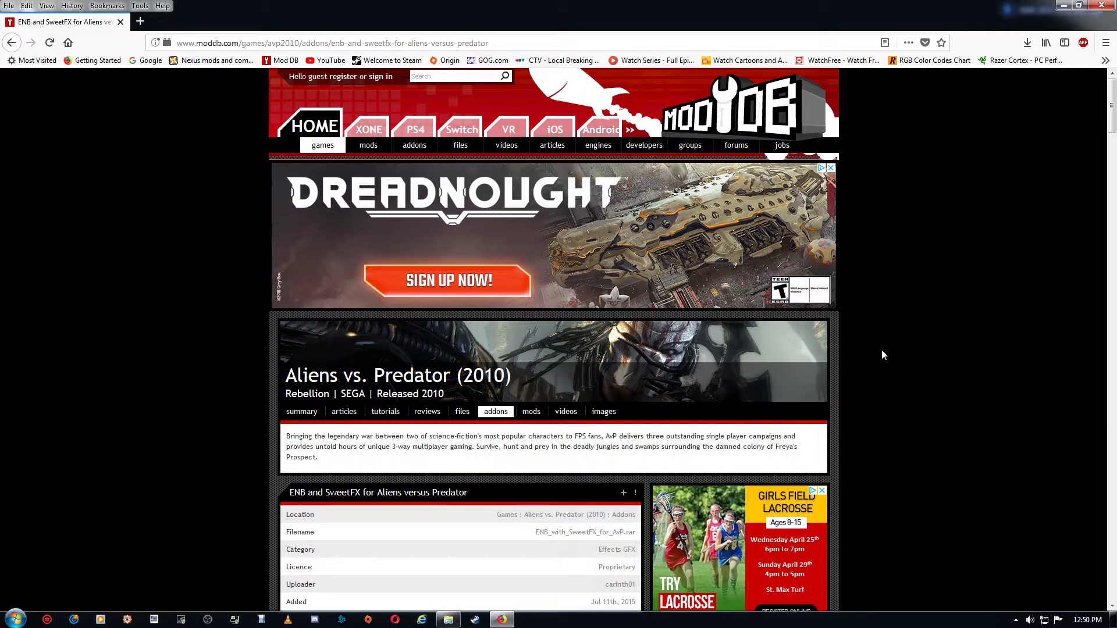
# - Download ENB_with_SweetFX_for_AvP.rar (4.8 MB) from ModDB and show it in the browser's downloads list
pyautogui.scroll(-6, 881, 352)
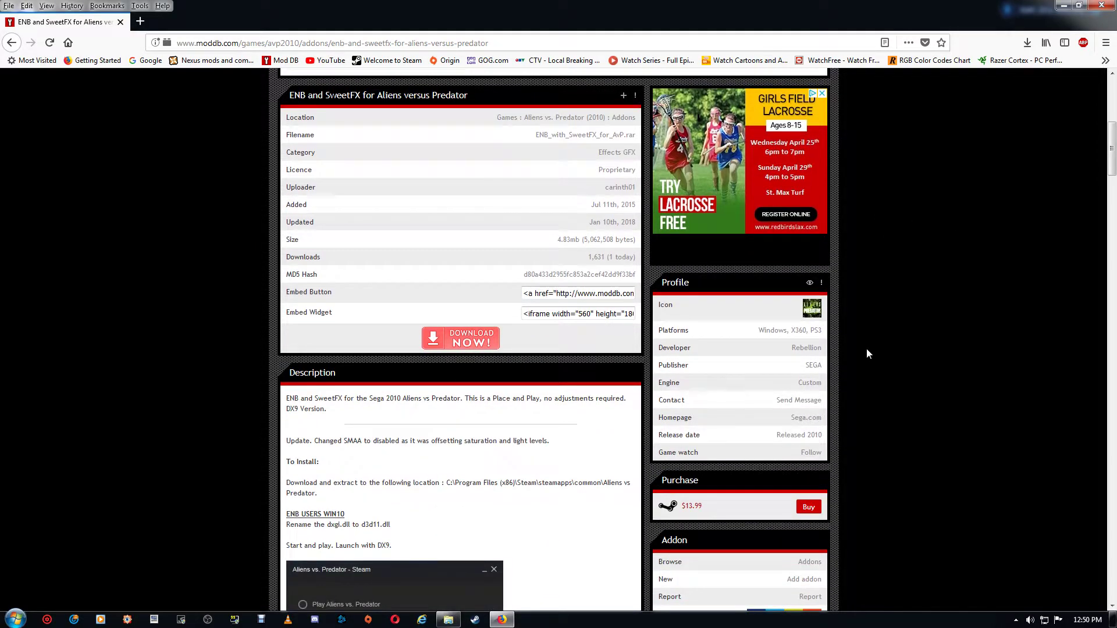
pyautogui.click(461, 347)
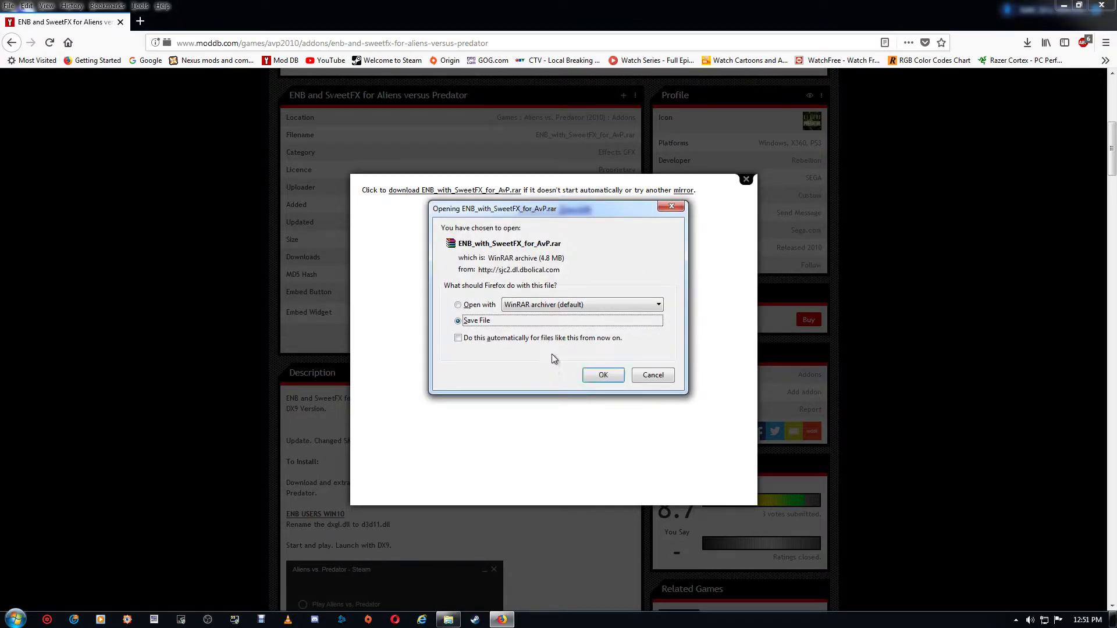
pyautogui.click(650, 375)
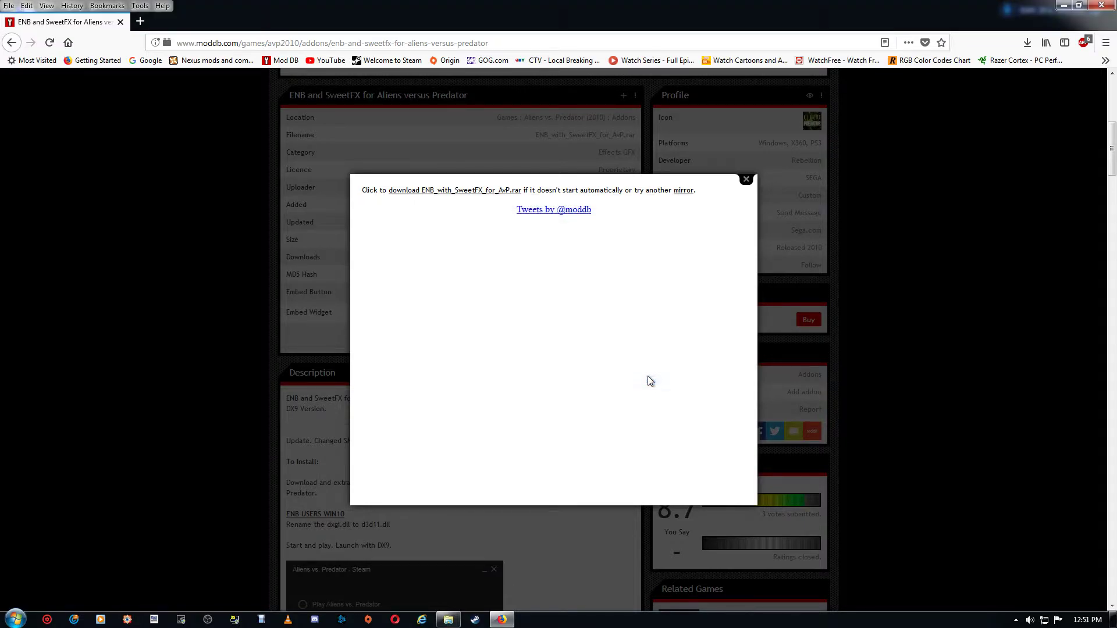
pyautogui.click(747, 180)
pyautogui.click(1028, 44)
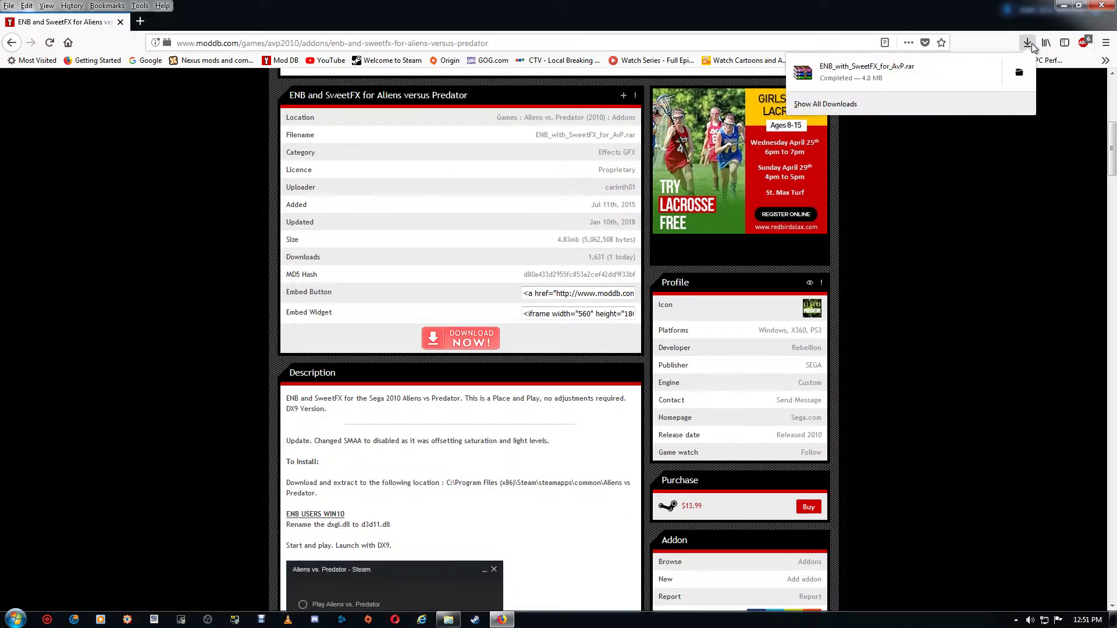
# - Open ENB_with_SweetFX_for_AvP.rar in WinRAR beside the Aliens vs Predator folder window
pyautogui.click(937, 66)
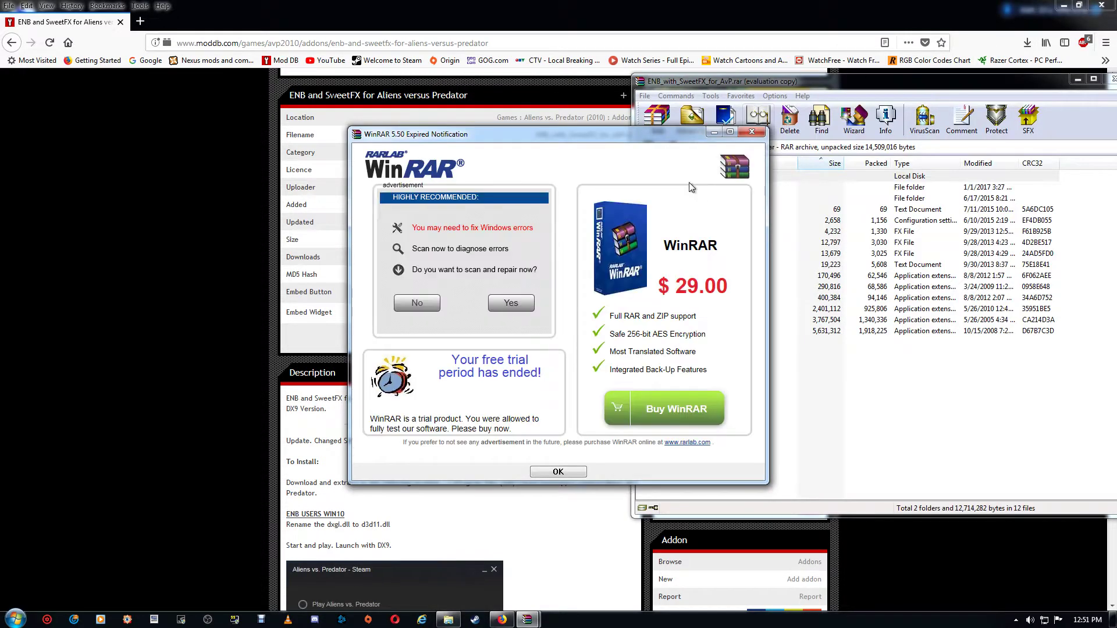
pyautogui.click(751, 132)
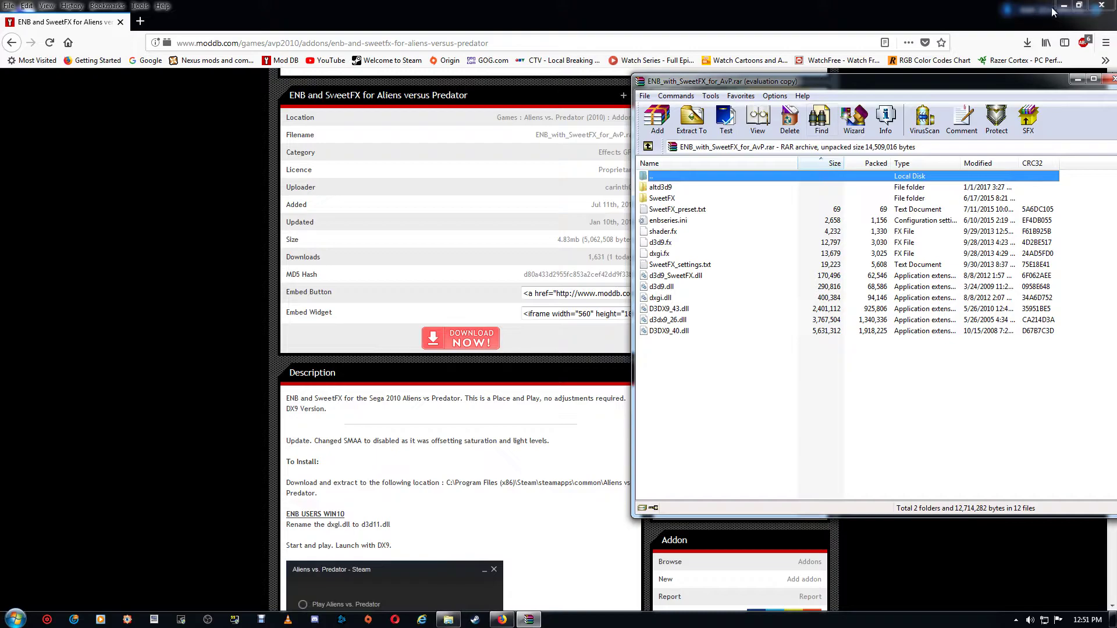
pyautogui.click(1063, 5)
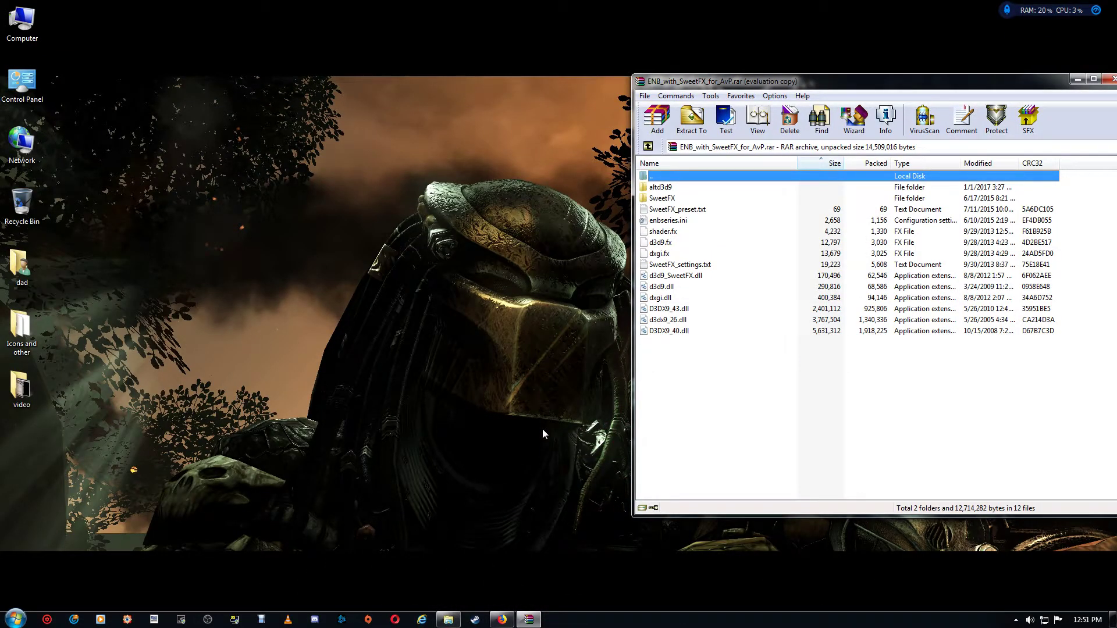
pyautogui.click(449, 620)
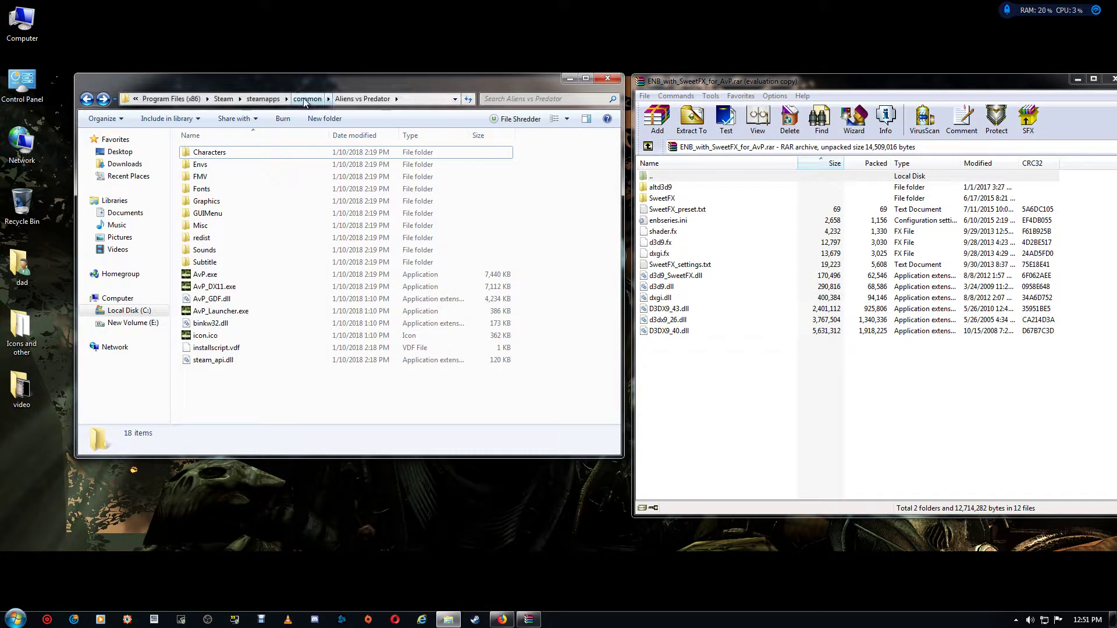
pyautogui.click(420, 98)
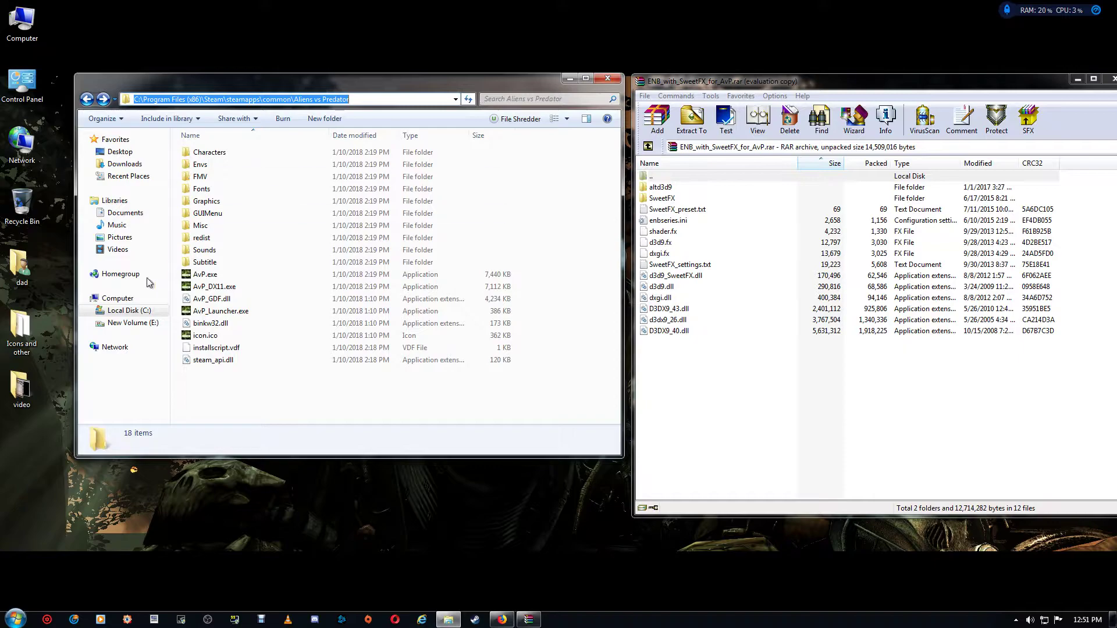
pyautogui.click(92, 312)
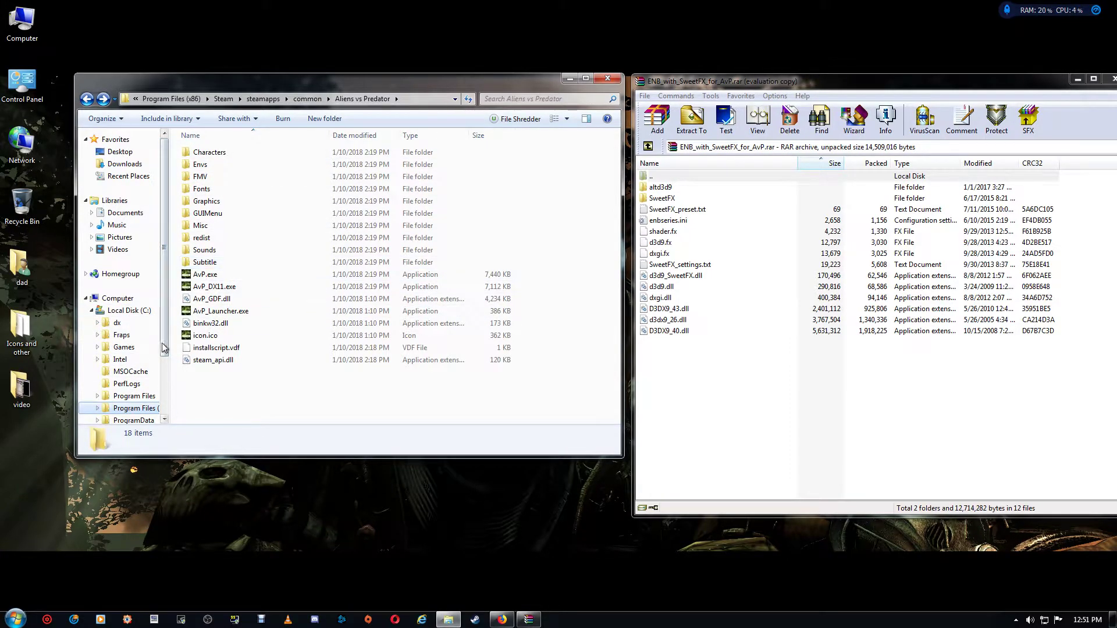
pyautogui.click(118, 311)
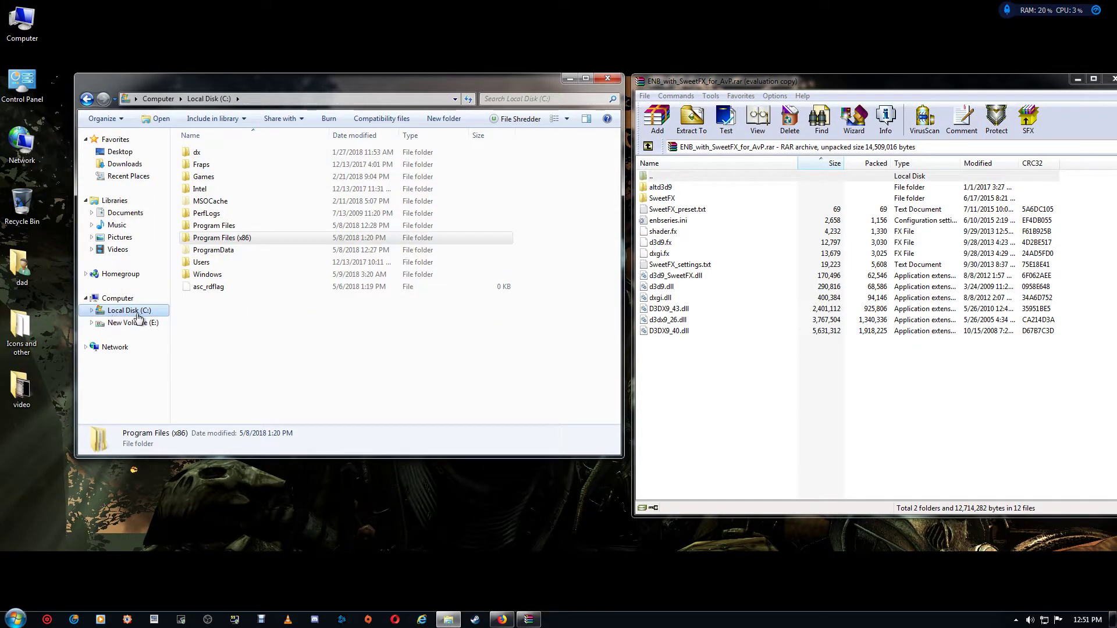
pyautogui.click(251, 239)
pyautogui.doubleClick(247, 237)
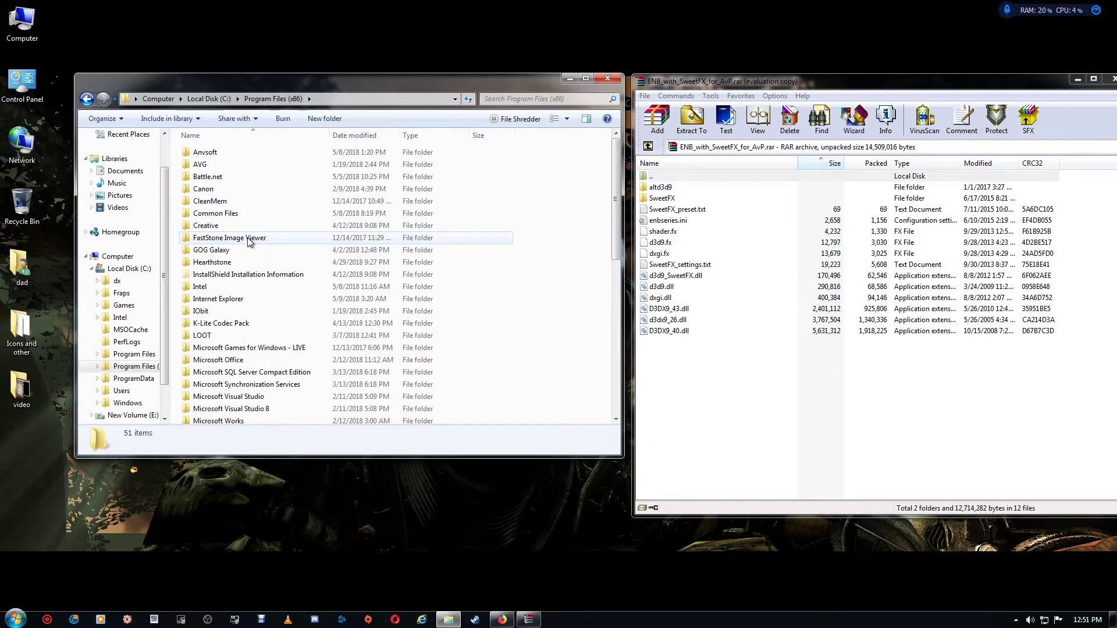
pyautogui.scroll(-5, 254, 341)
pyautogui.scroll(-1, 251, 341)
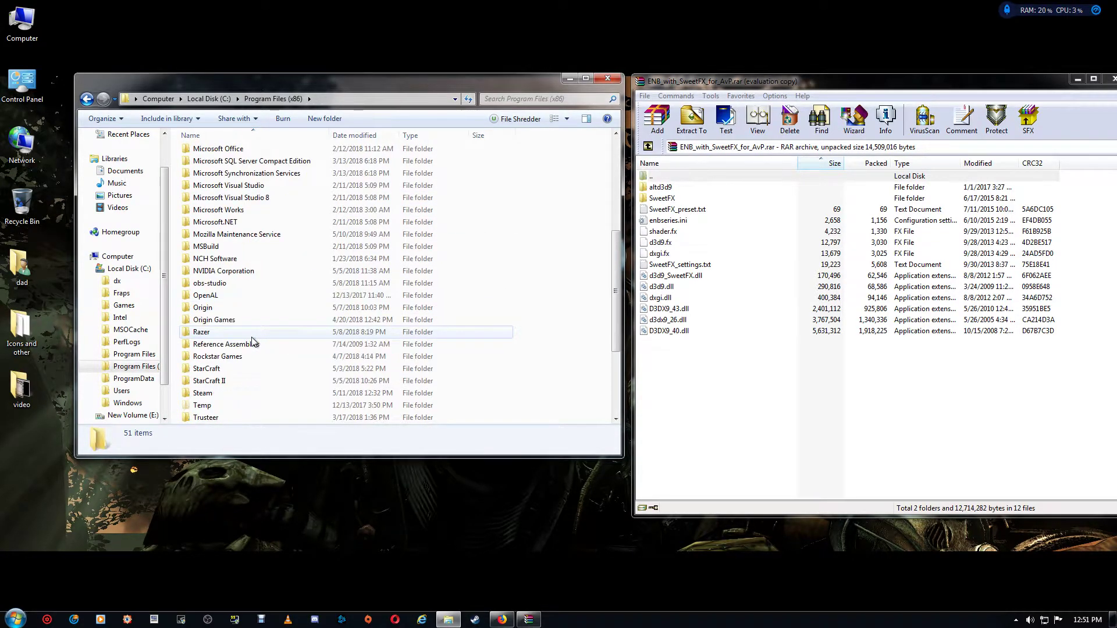
pyautogui.doubleClick(220, 398)
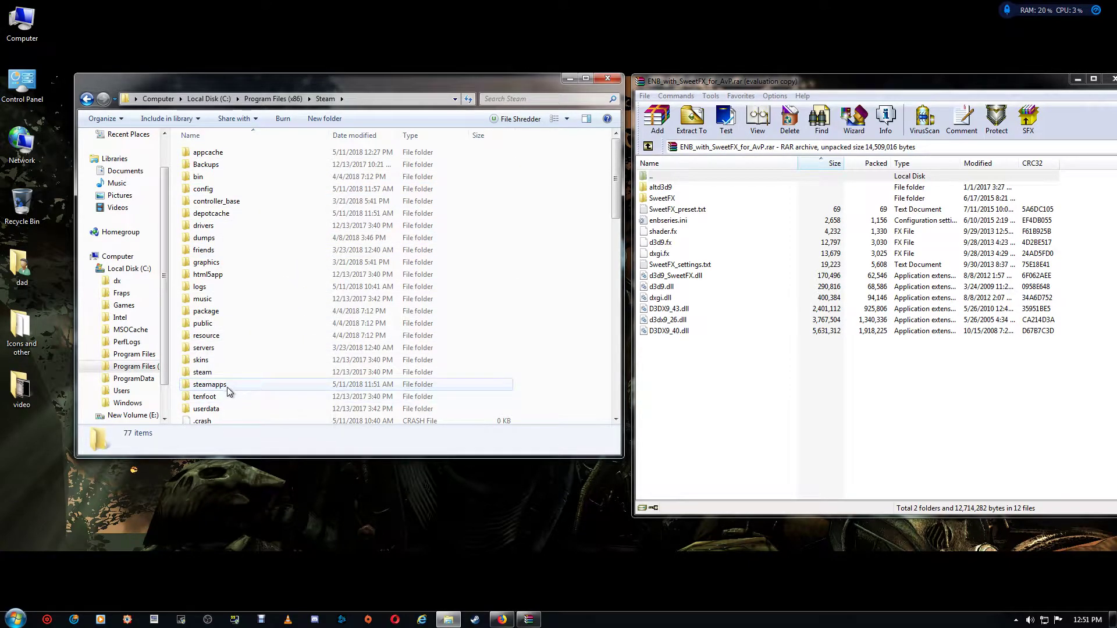
pyautogui.doubleClick(235, 388)
pyautogui.doubleClick(235, 151)
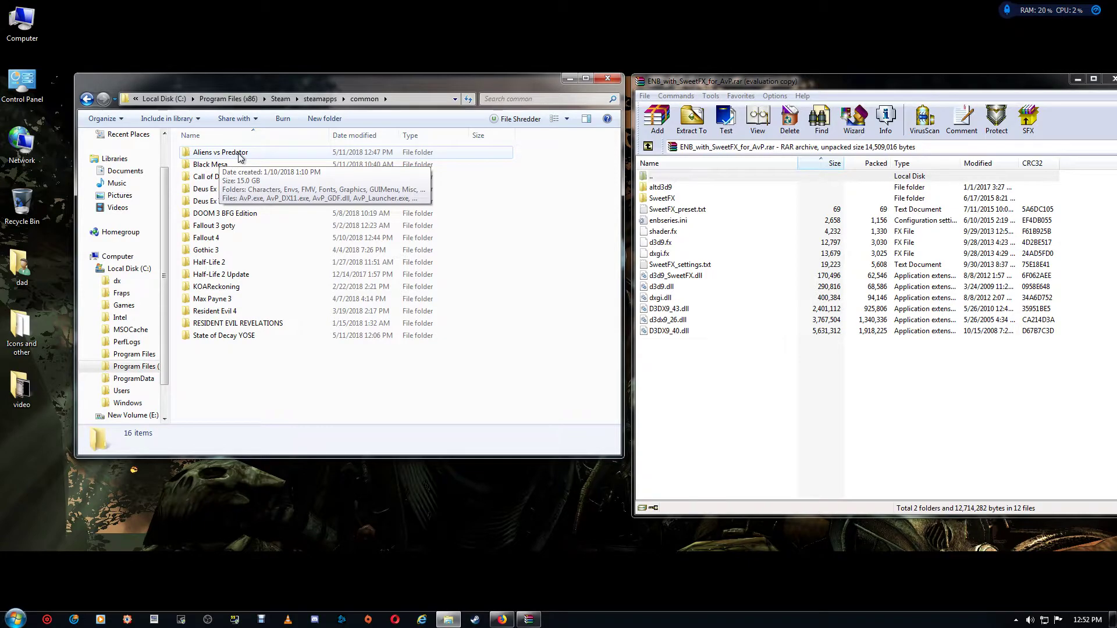
pyautogui.doubleClick(238, 153)
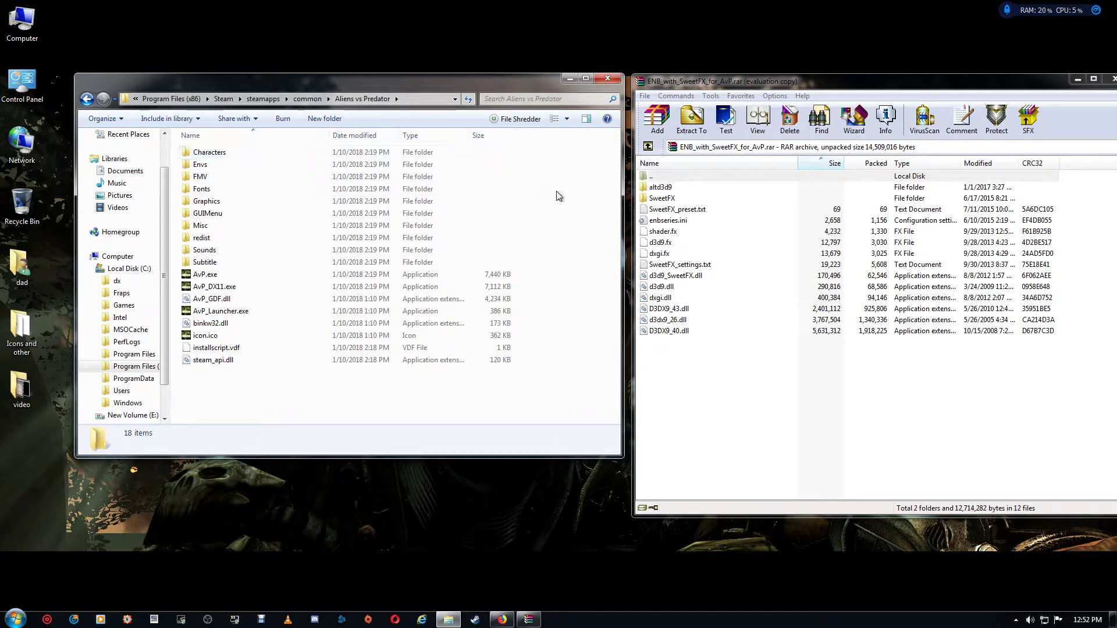
# - Drag all 14 items from the WinRAR archive into the Aliens vs Predator folder
pyautogui.moveTo(691, 358); pyautogui.dragTo(575, 332)
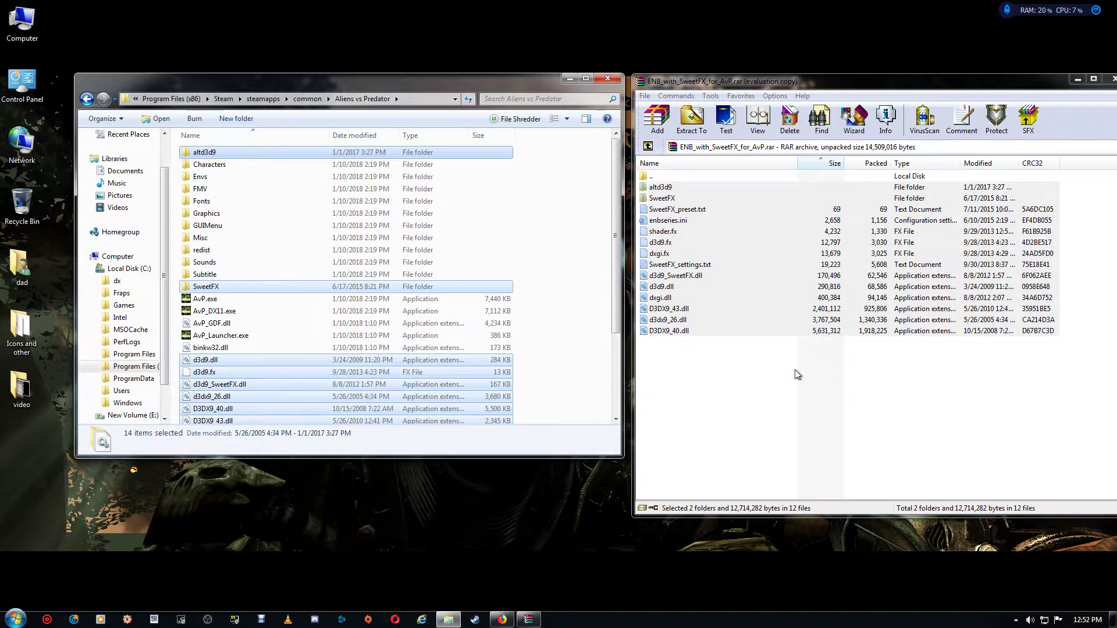
pyautogui.click(559, 272)
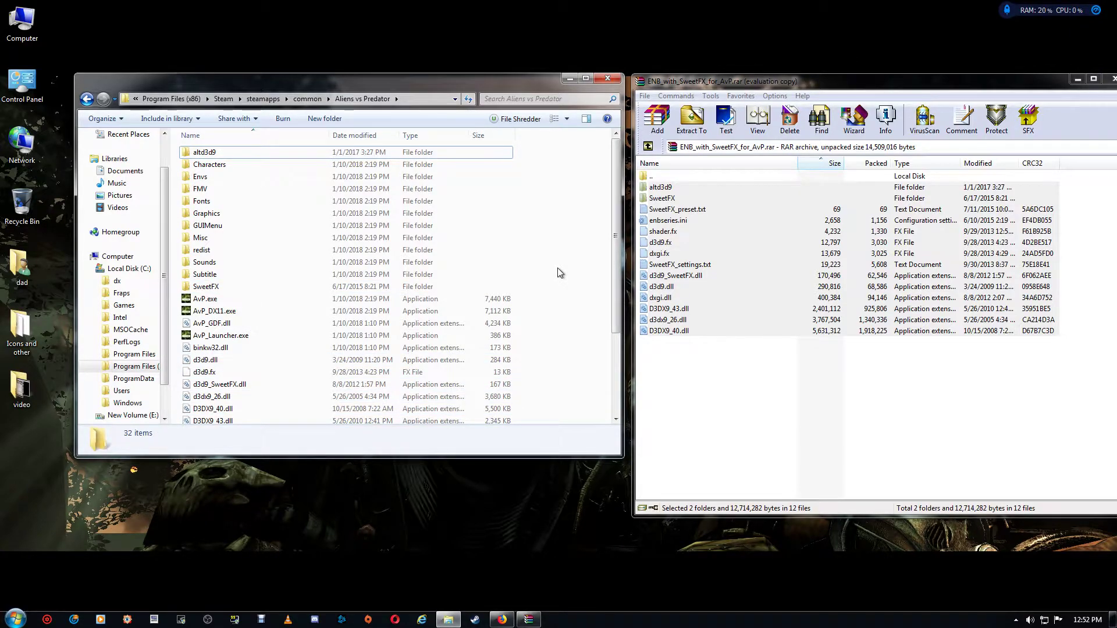
pyautogui.scroll(-3, 557, 267)
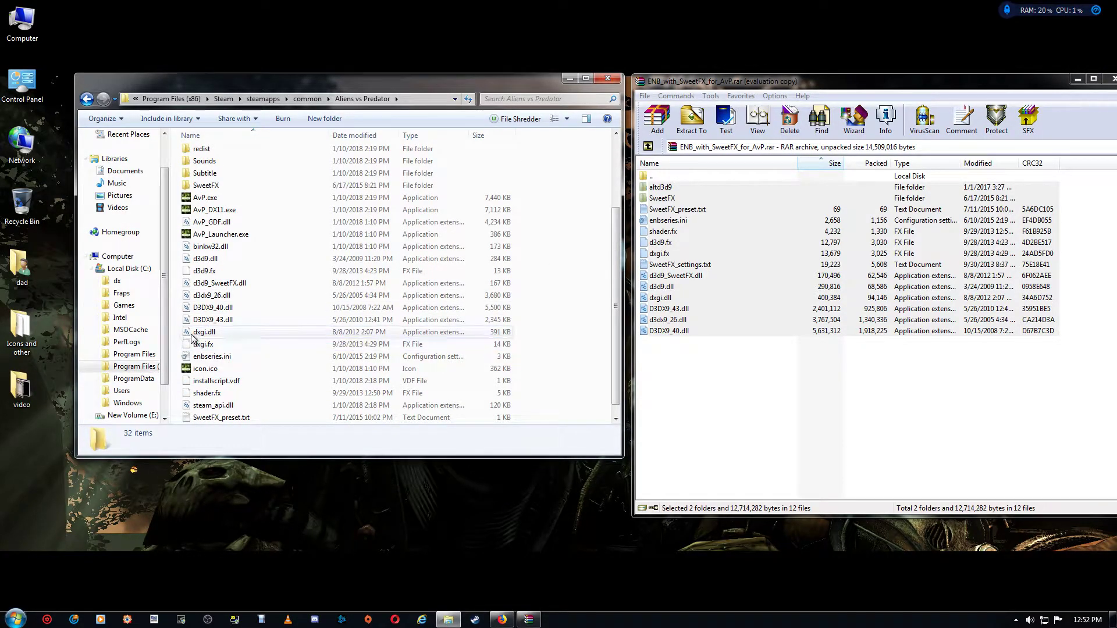
# - Rename the mod's dxgi.dll in the game folder to d3d11.dll
pyautogui.moveTo(197, 338)
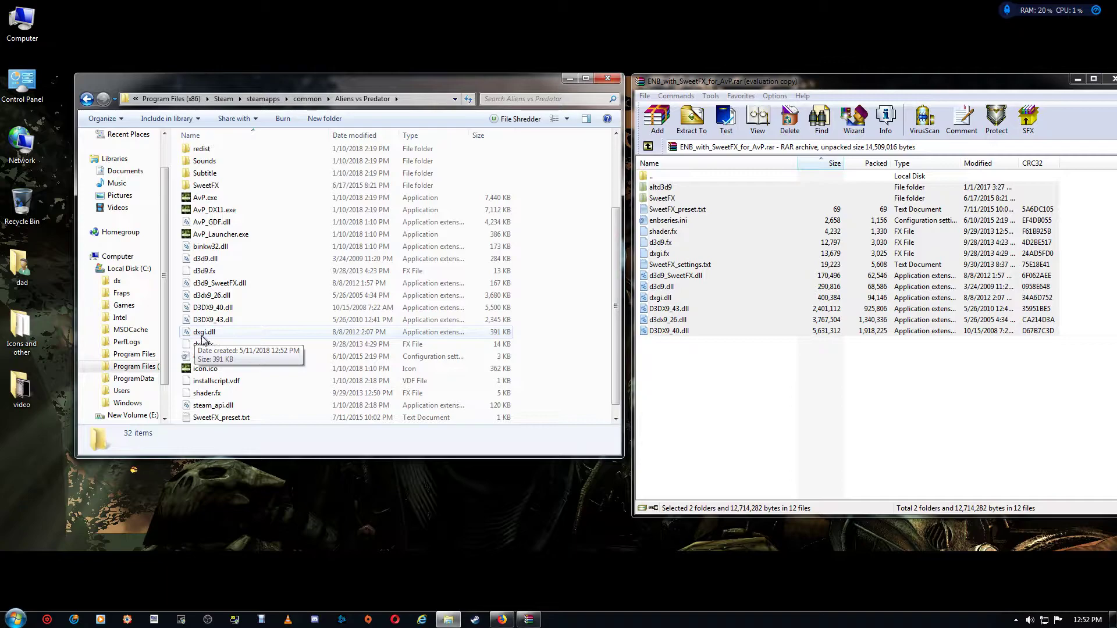
pyautogui.click(199, 335)
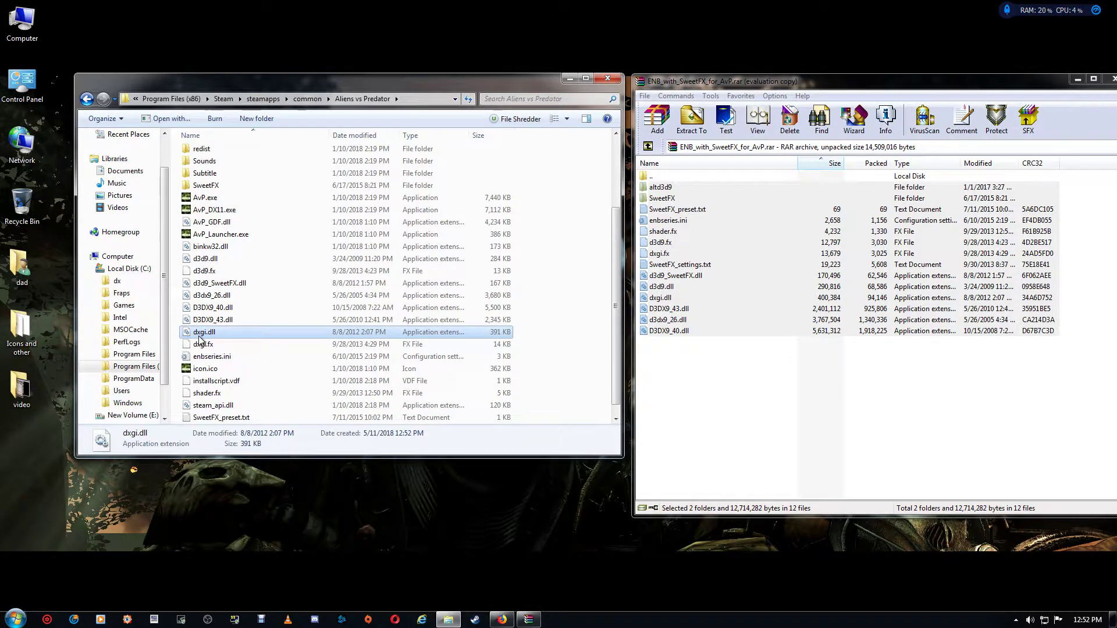
pyautogui.click(200, 333)
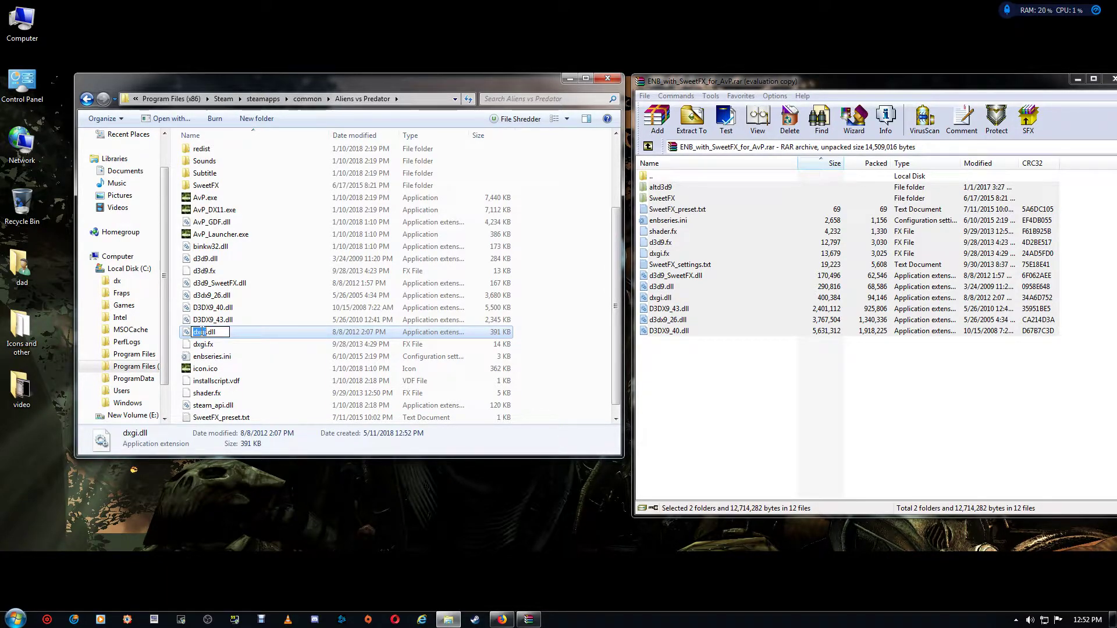
pyautogui.write('d3d11')
pyautogui.write('1')
pyautogui.press('Return')
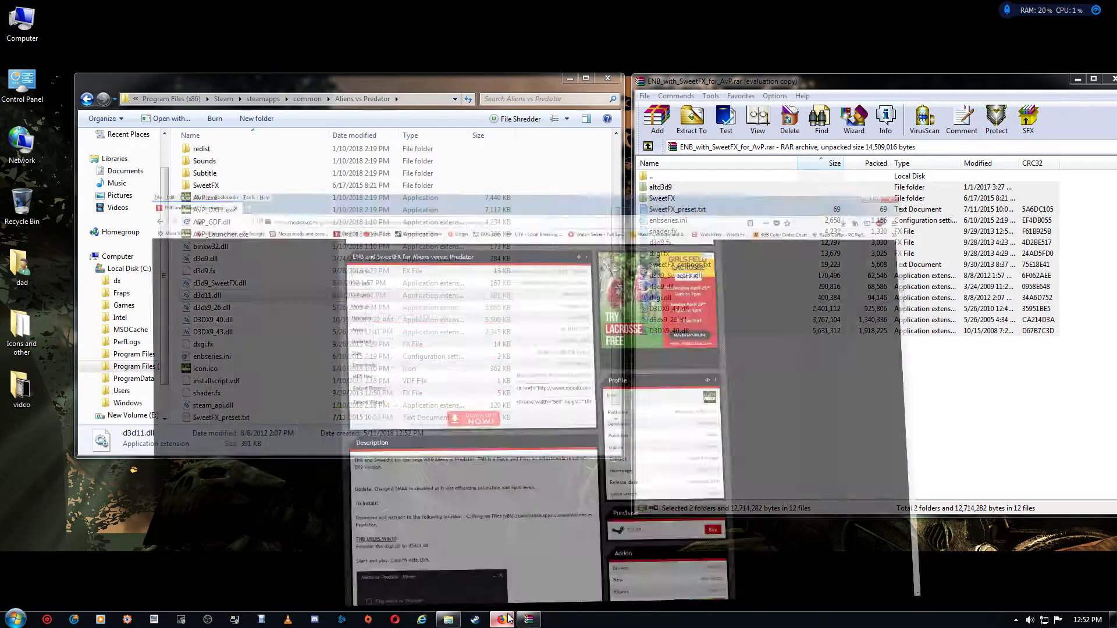
pyautogui.click(501, 555)
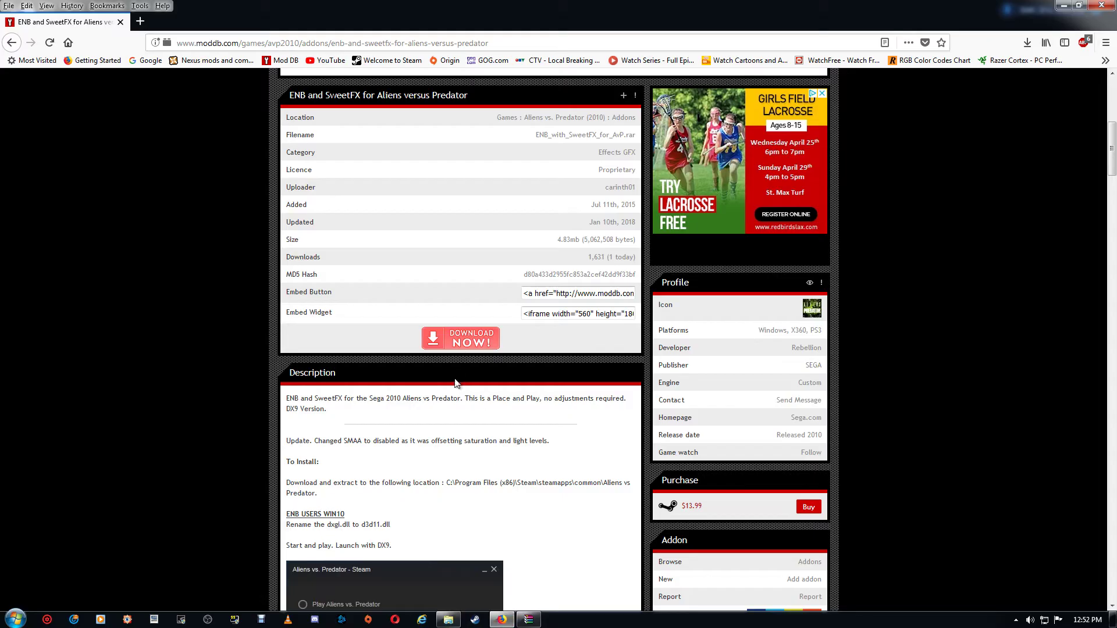
pyautogui.scroll(-4, 480, 405)
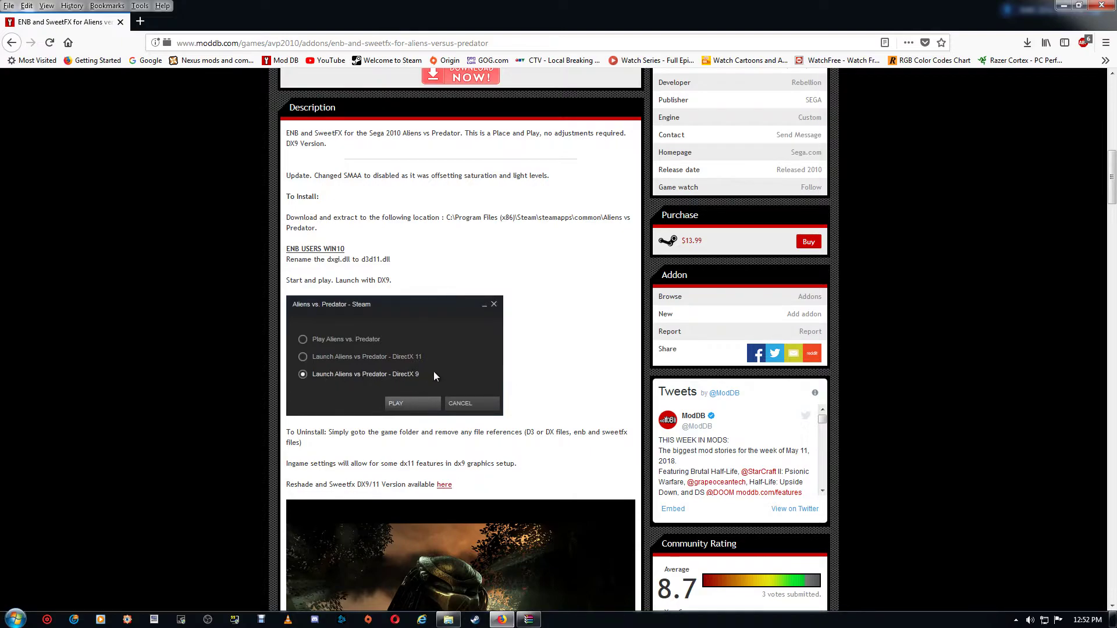
pyautogui.scroll(-2, 434, 371)
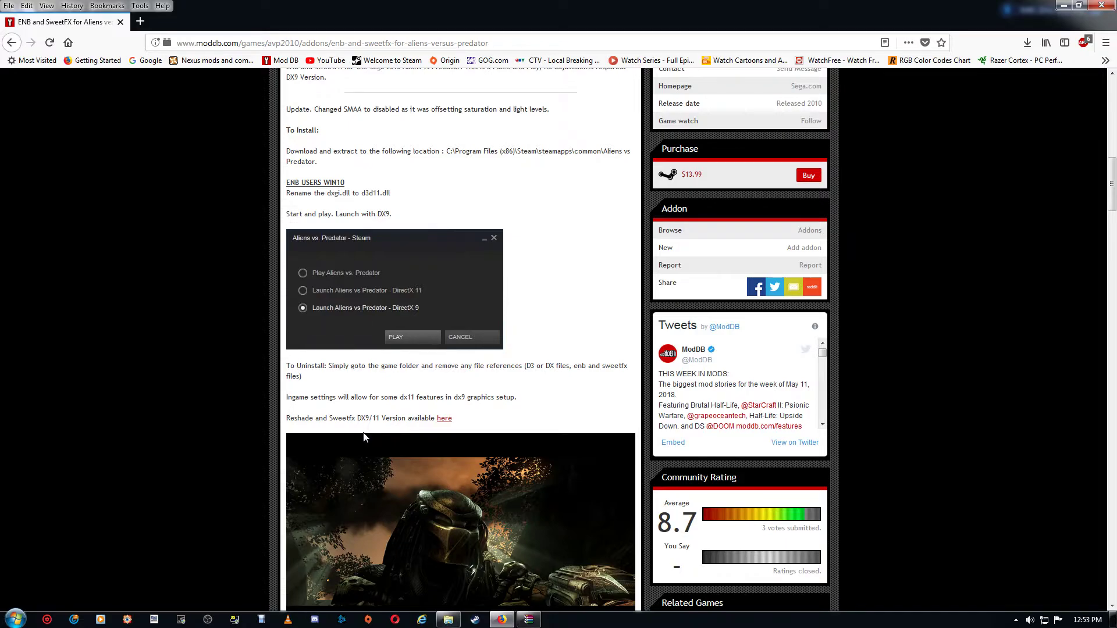
pyautogui.scroll(-7, 547, 353)
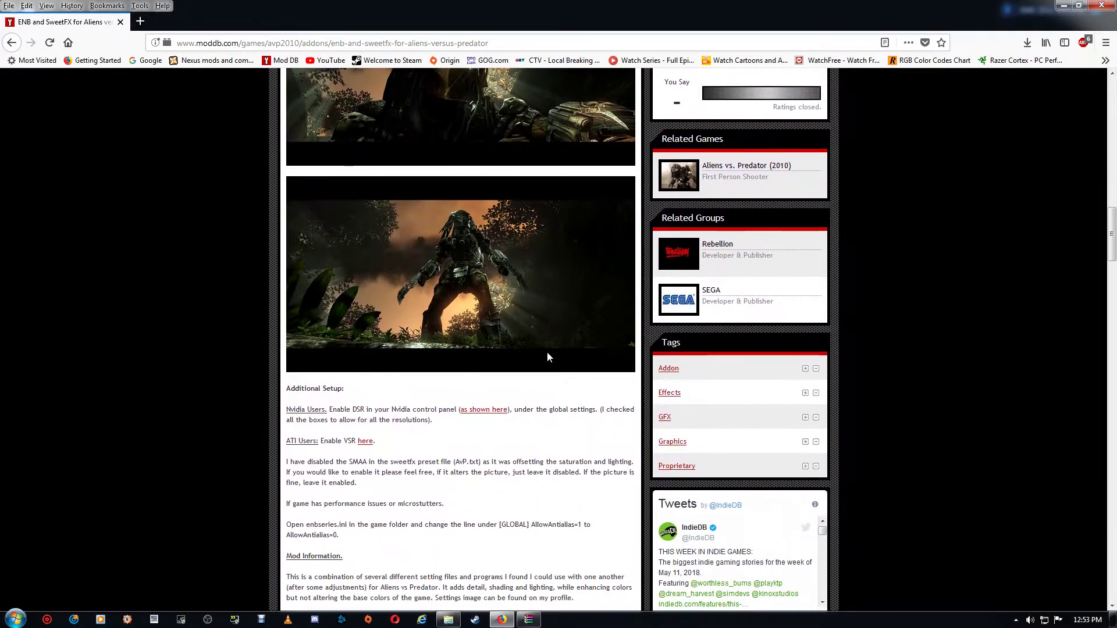
pyautogui.scroll(-5, 547, 353)
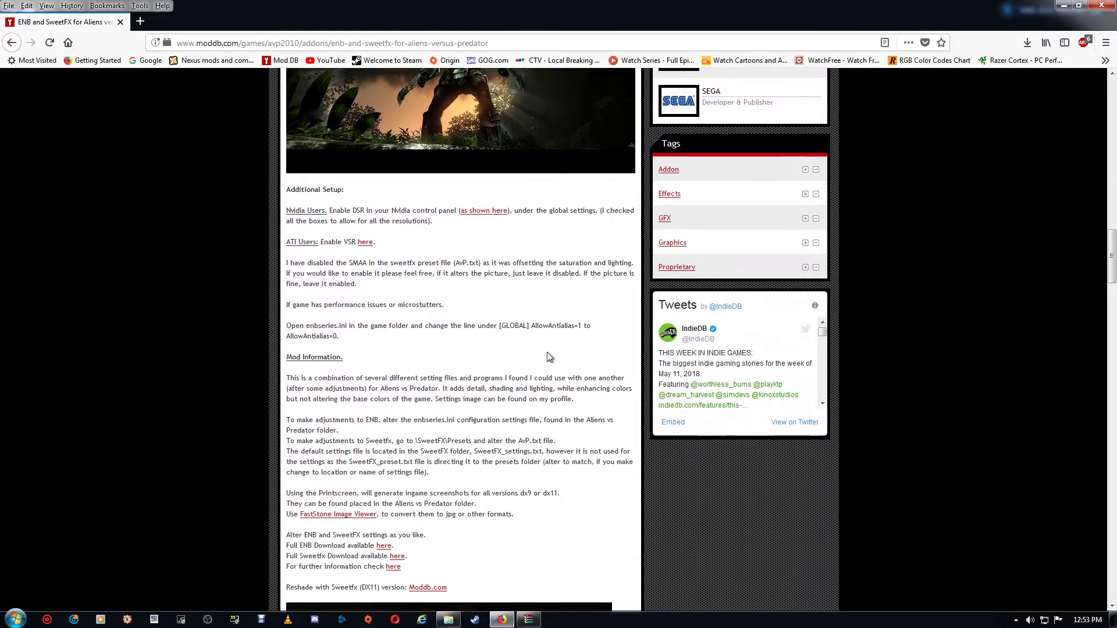
pyautogui.scroll(-13, 548, 357)
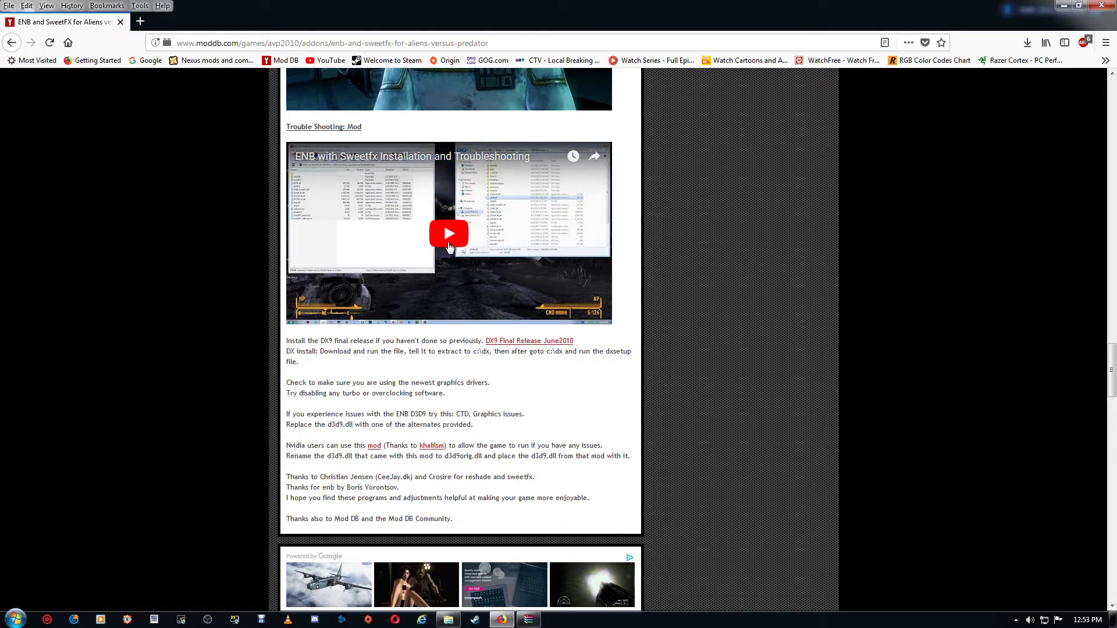
pyautogui.scroll(15, 561, 261)
pyautogui.scroll(10, 564, 260)
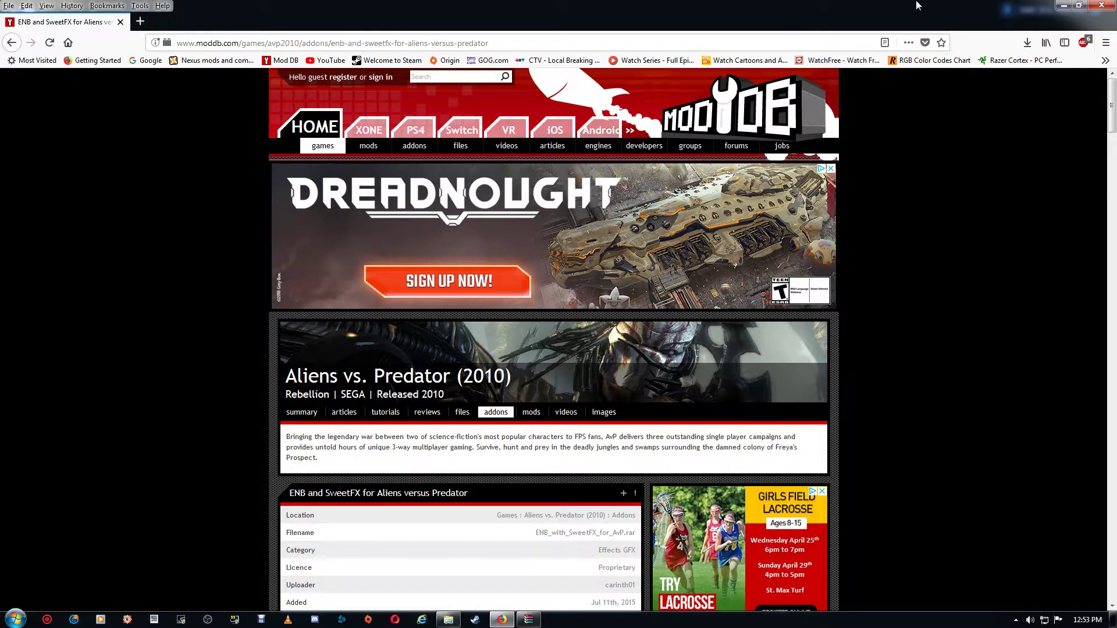
pyautogui.click(1061, 7)
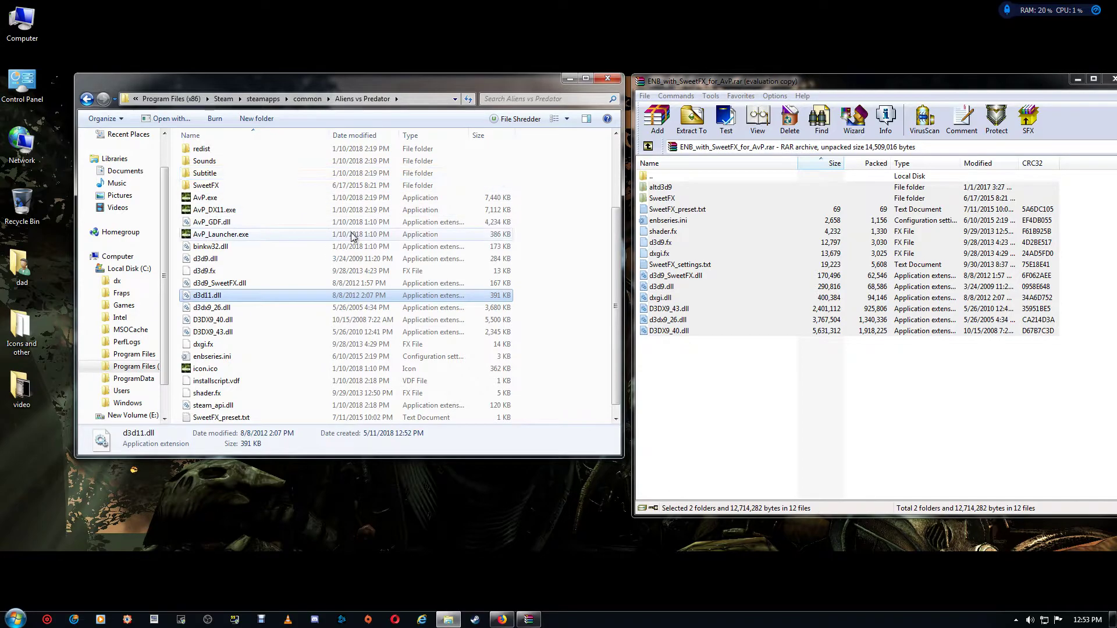
# - Copy the d3d9.dll from the altd3d9\blackmesa folder
pyautogui.scroll(3, 384, 261)
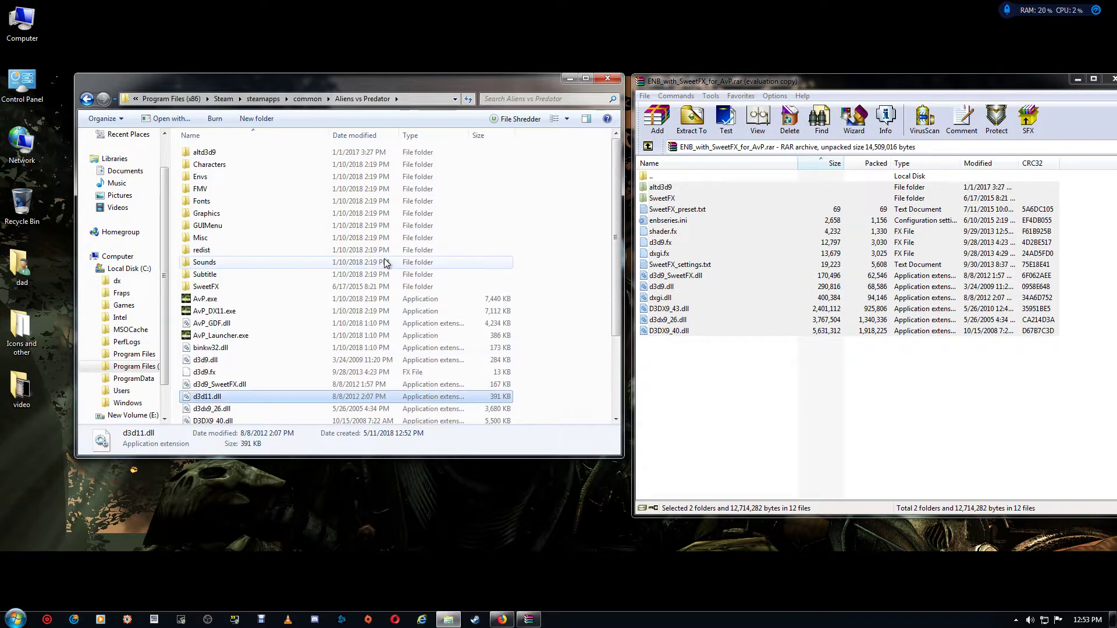
pyautogui.doubleClick(237, 156)
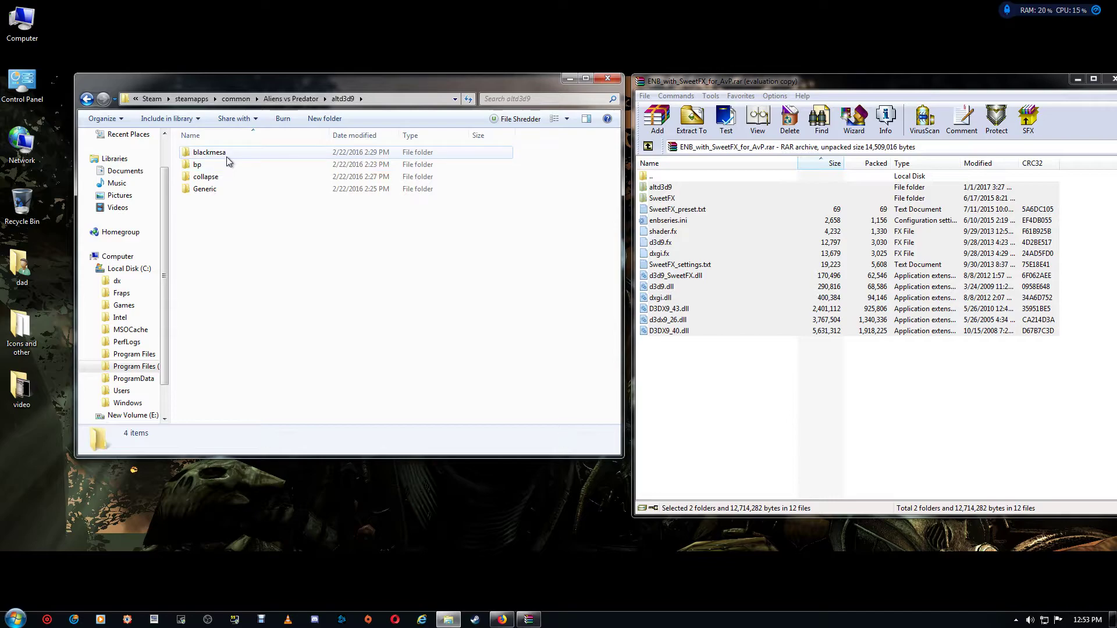
pyautogui.doubleClick(226, 156)
pyautogui.click(221, 153)
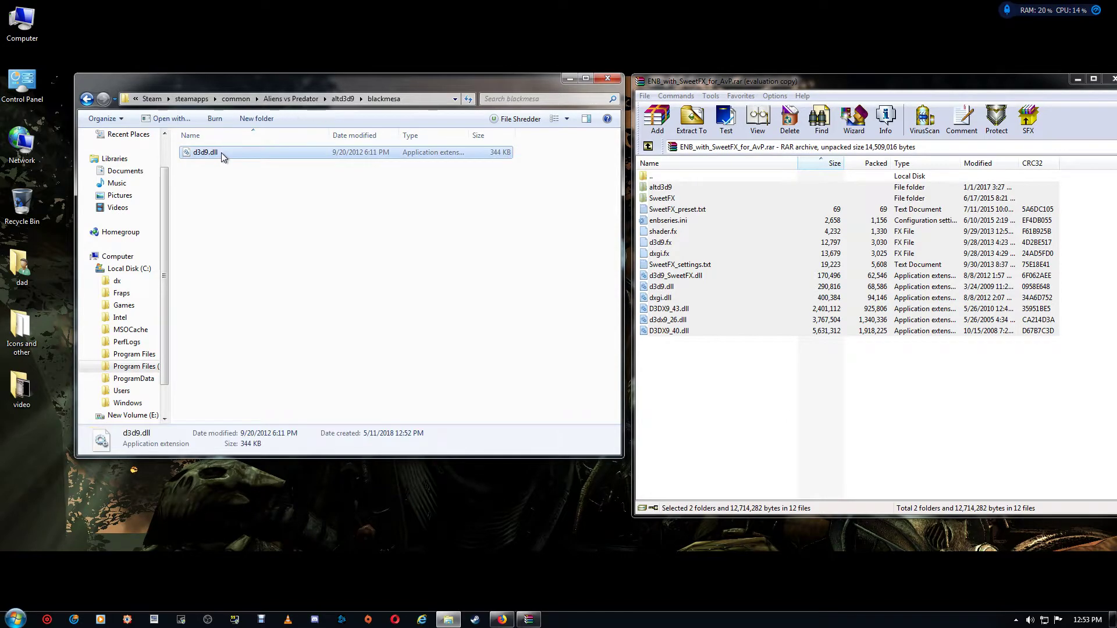
pyautogui.rightClick(221, 153)
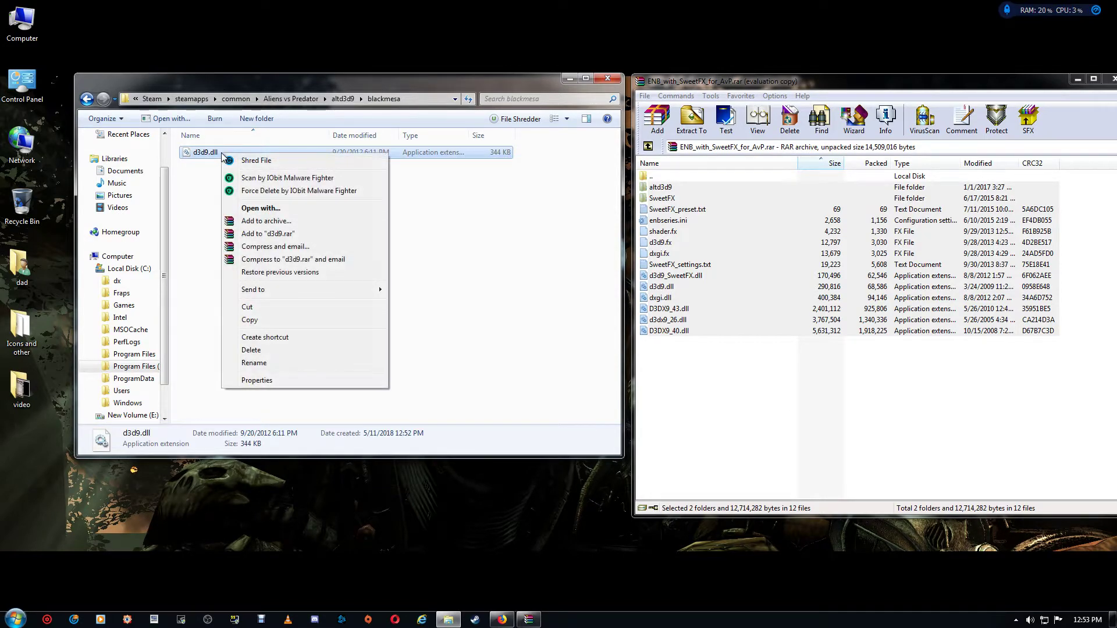
pyautogui.click(271, 321)
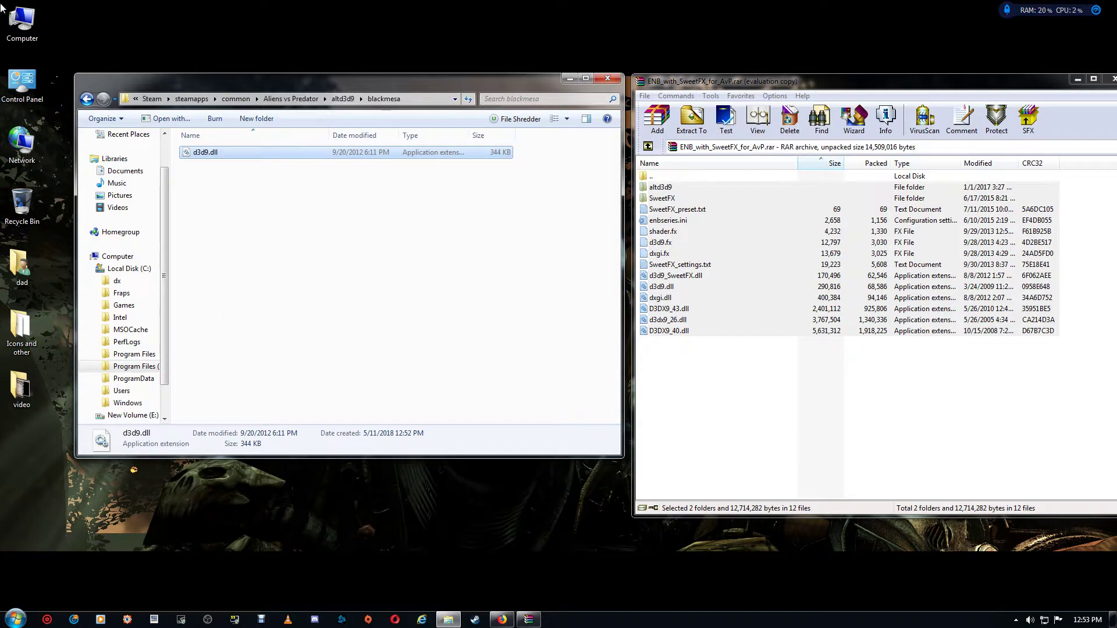
# - Paste it into the Aliens vs Predator folder, replacing the existing d3d9.dll
pyautogui.click(87, 100)
pyautogui.click(87, 100)
pyautogui.rightClick(583, 326)
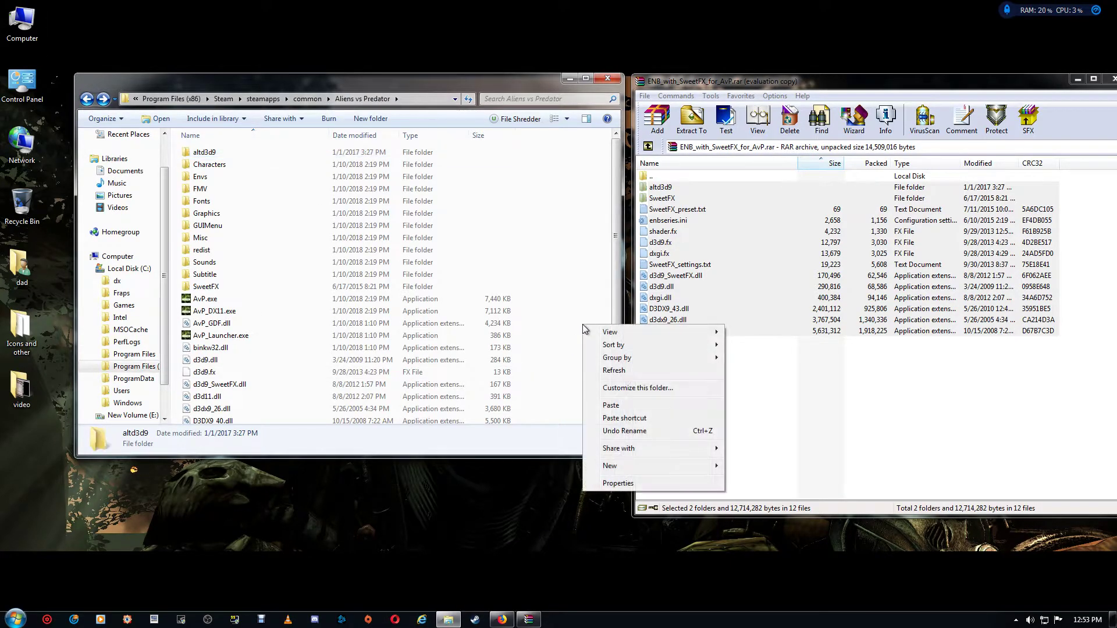
pyautogui.click(613, 405)
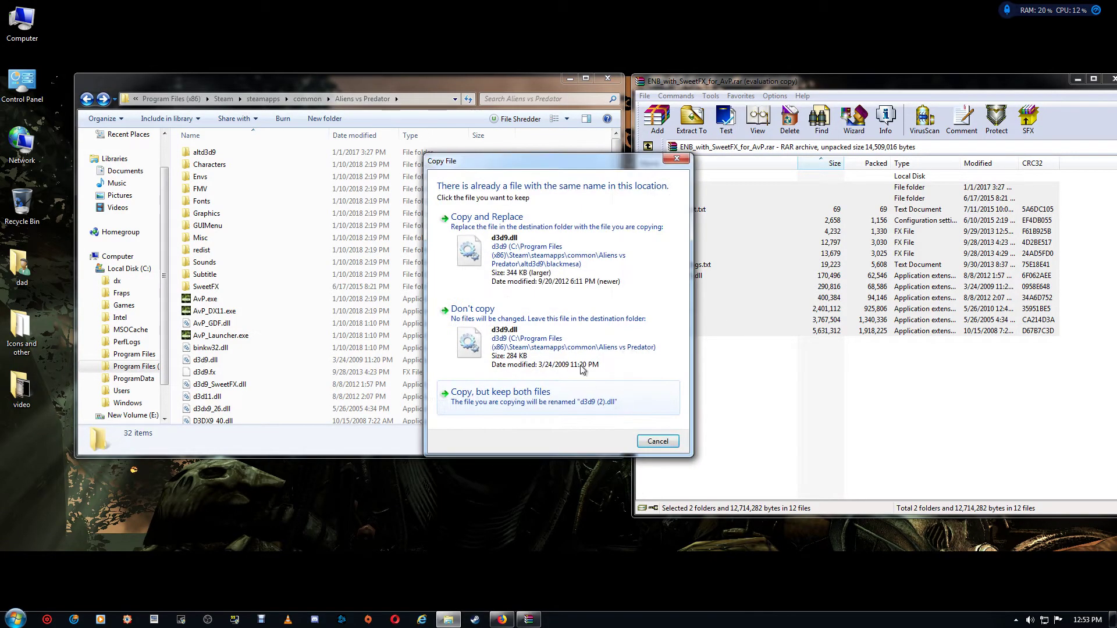
pyautogui.click(566, 290)
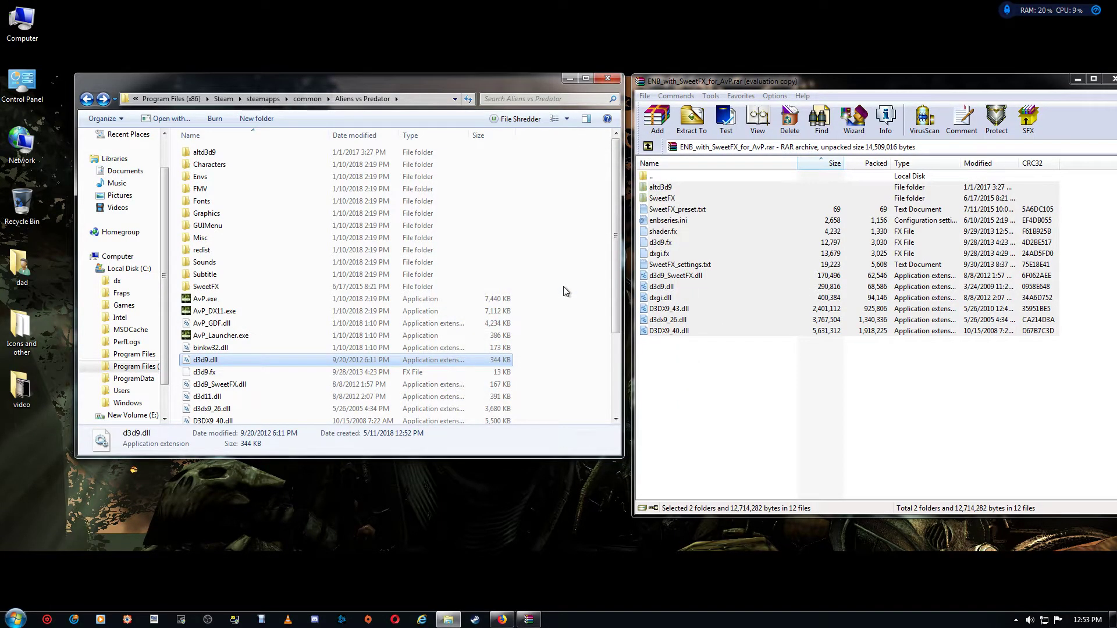